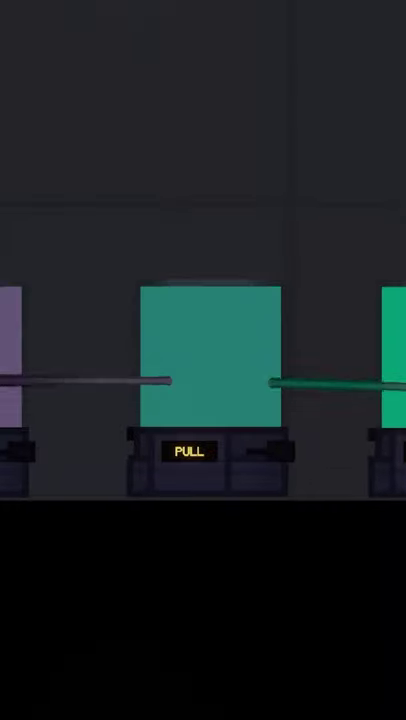
- Delete the connecting rods and pump a 2.5 L mix: 73% osteomorphosis agent, 13% mending serum, 14% acid
{"action": "right_click", "coordinate": [358, 402]}
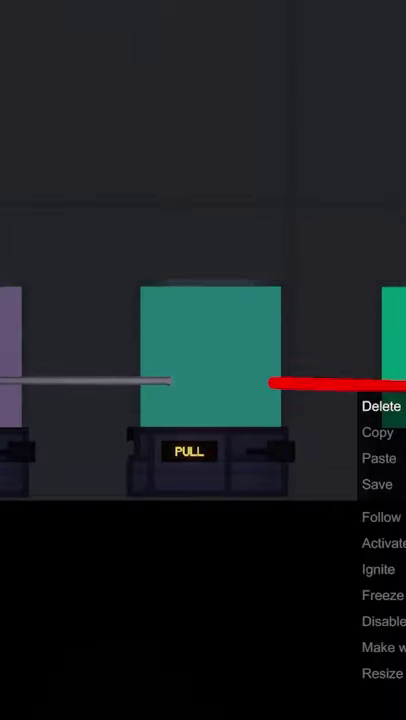